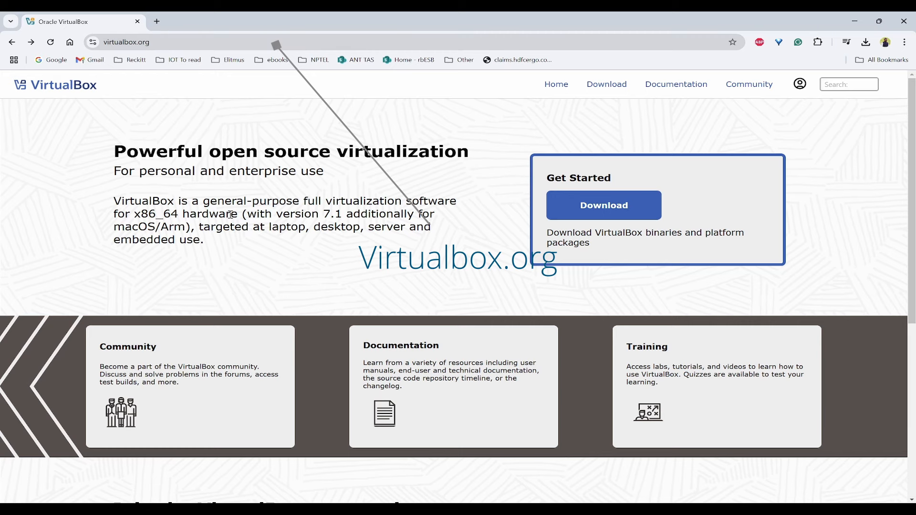
# Step: Start the VirtualBox 7.1.4 platform package download for Windows hosts and cancel the duplicate download
pyautogui.click(614, 211)
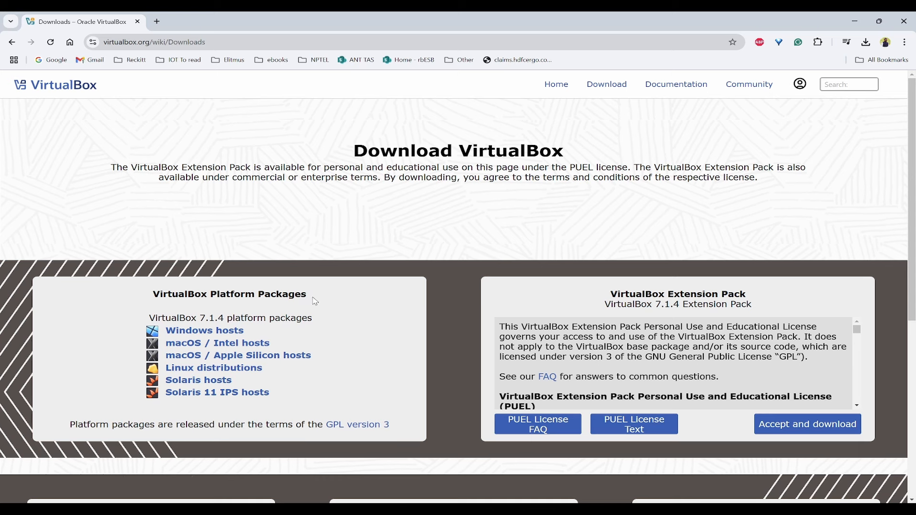
pyautogui.click(206, 338)
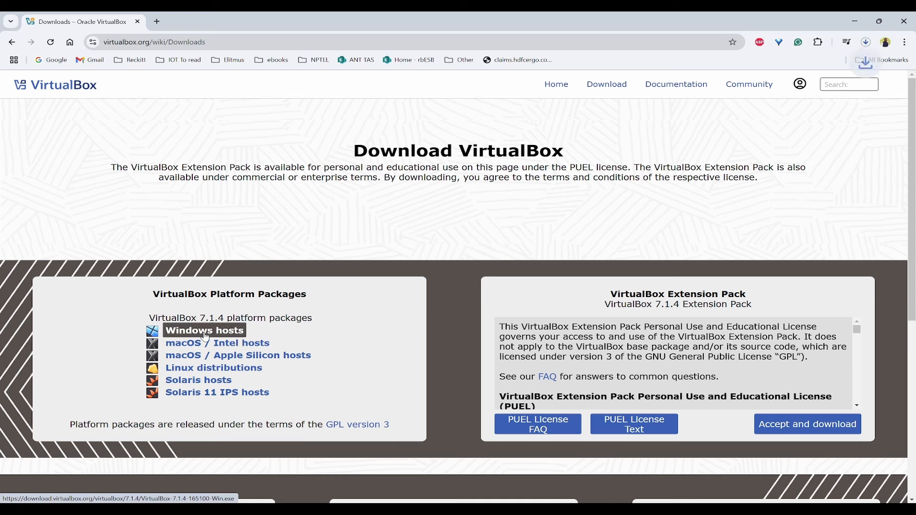
pyautogui.click(869, 48)
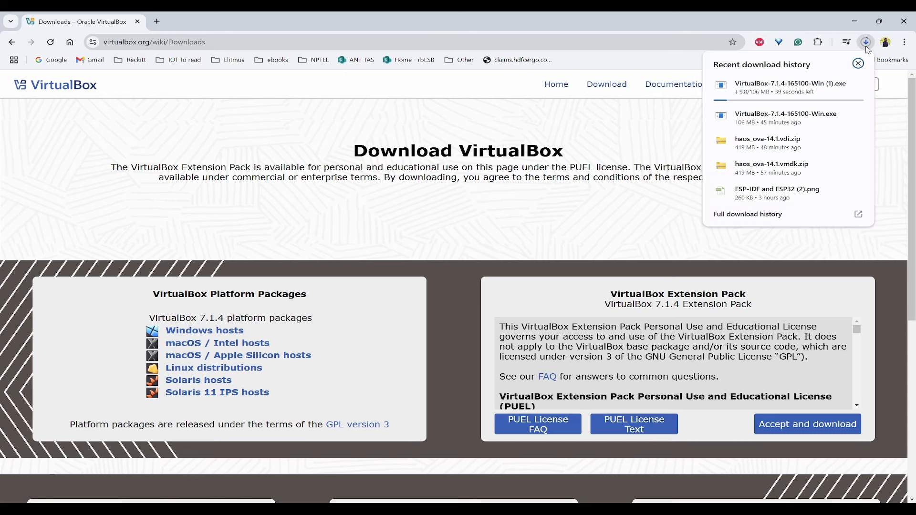
pyautogui.click(859, 90)
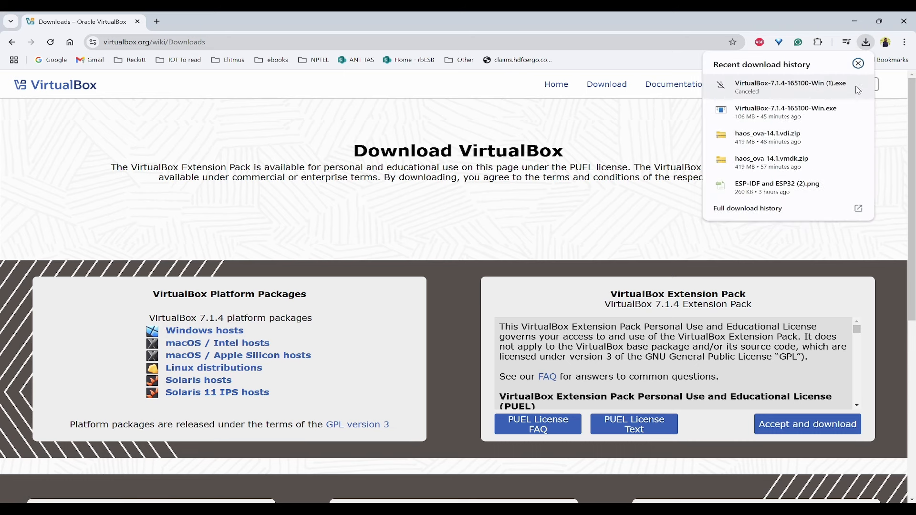
# Step: Launch the downloaded VirtualBox-7.1.4-165100-Win.exe installer, accept the license agreement and keep the default features and install location
pyautogui.click(785, 114)
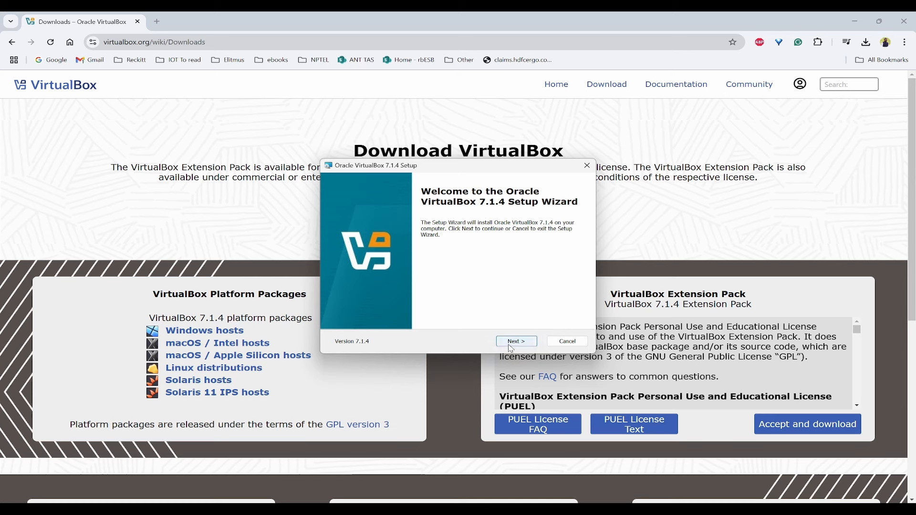
pyautogui.click(527, 343)
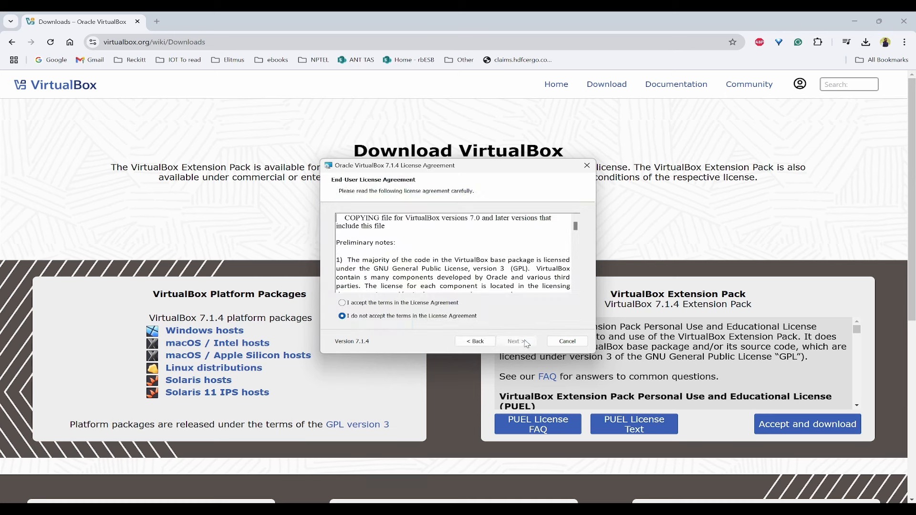
pyautogui.click(390, 303)
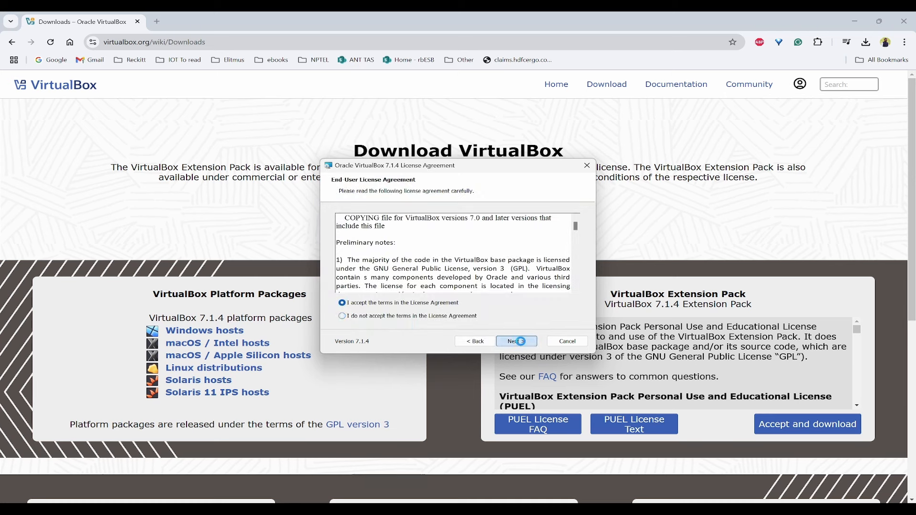
pyautogui.click(521, 343)
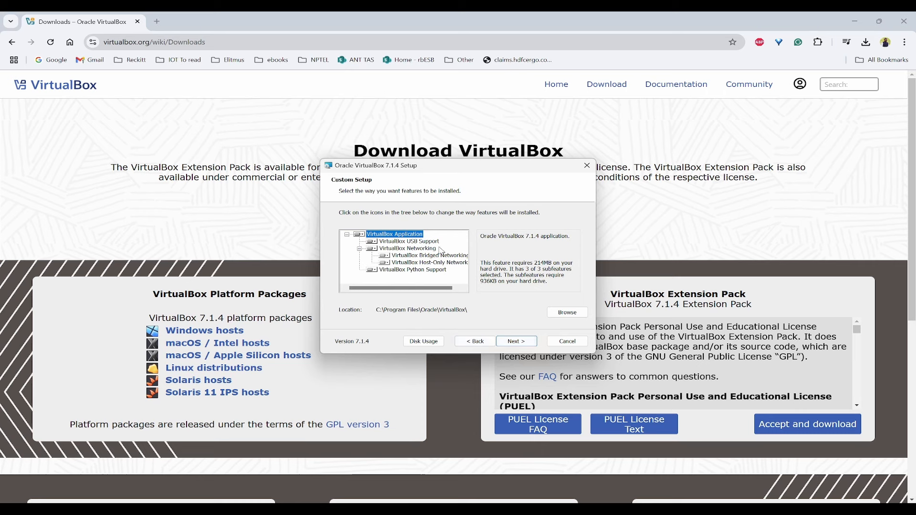
pyautogui.click(525, 347)
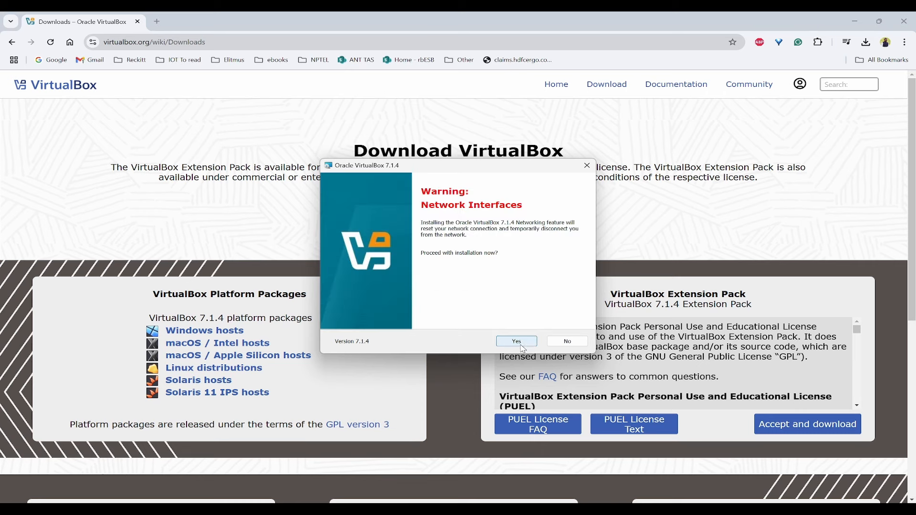
# Step: Proceed past the setup warnings, install VirtualBox 7.1.4 with all shortcut options kept, and finish setup with VirtualBox set to start
pyautogui.click(521, 345)
pyautogui.click(521, 345)
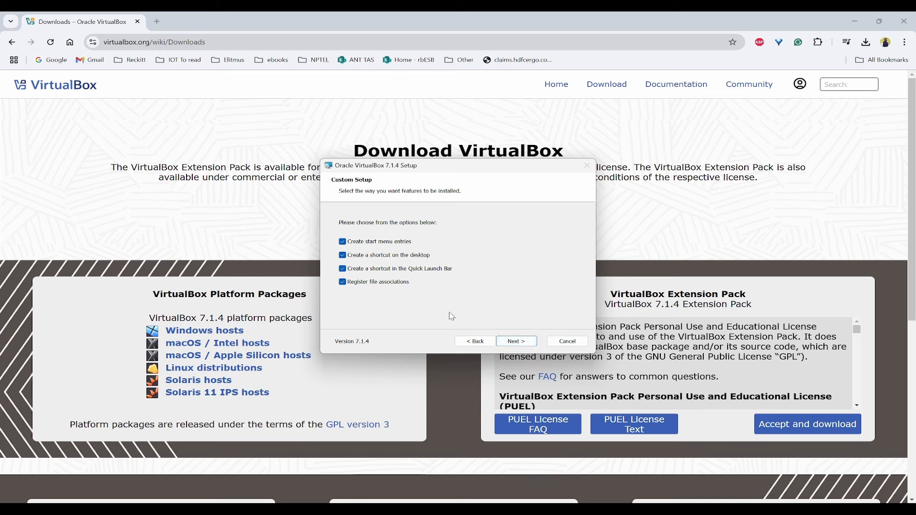
pyautogui.click(528, 346)
pyautogui.click(529, 346)
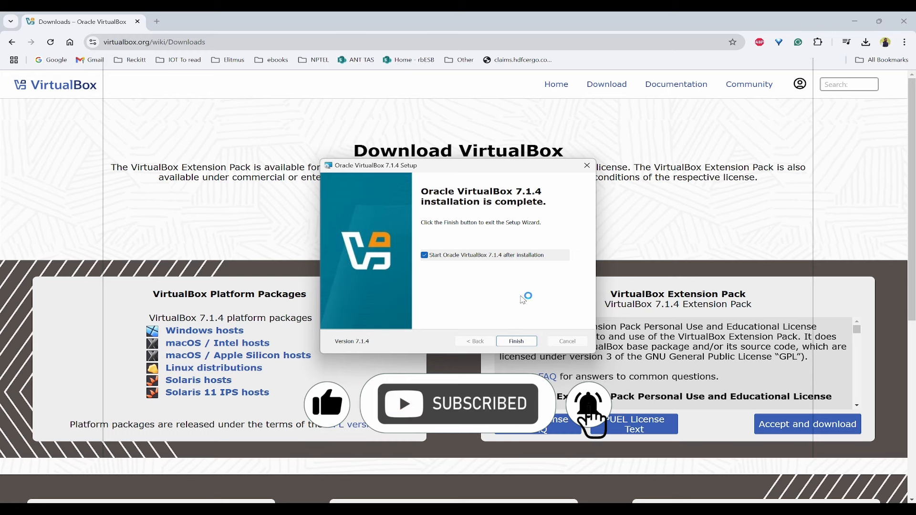
pyautogui.click(523, 343)
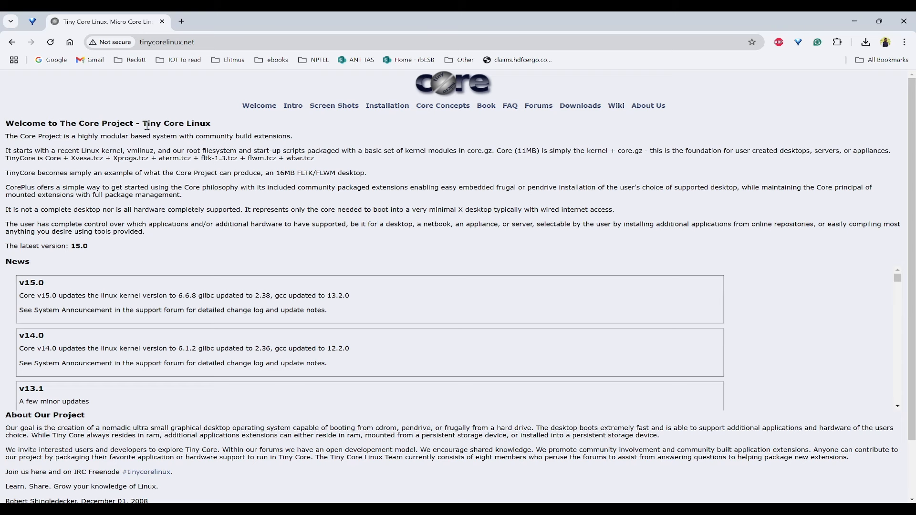
# Step: Open the Downloads page of the Tiny Core Linux website
pyautogui.moveTo(148, 125); pyautogui.dragTo(236, 123)
pyautogui.click(243, 128)
pyautogui.click(583, 106)
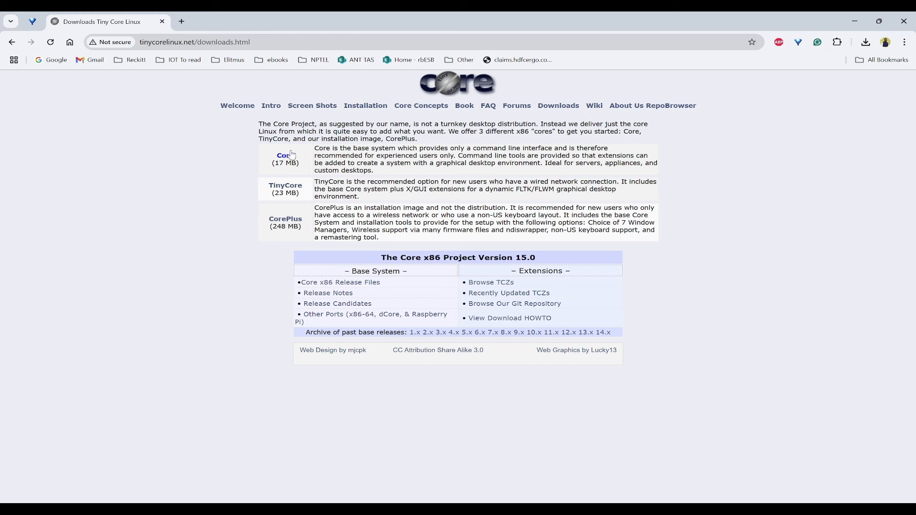
# Step: Review the Core variants and their sizes on the page, and check the recent downloads for the Core ISO
pyautogui.moveTo(517, 132); pyautogui.dragTo(557, 132)
pyautogui.click(577, 130)
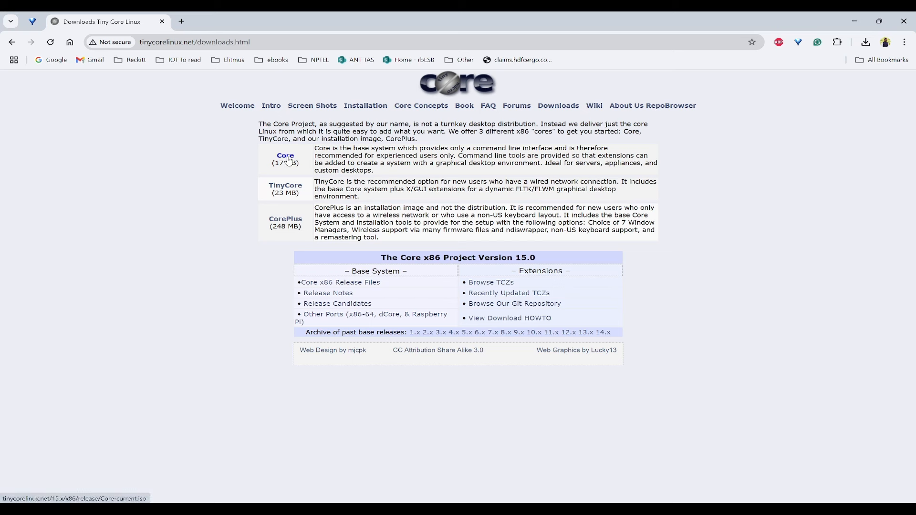
pyautogui.moveTo(273, 165); pyautogui.dragTo(317, 163)
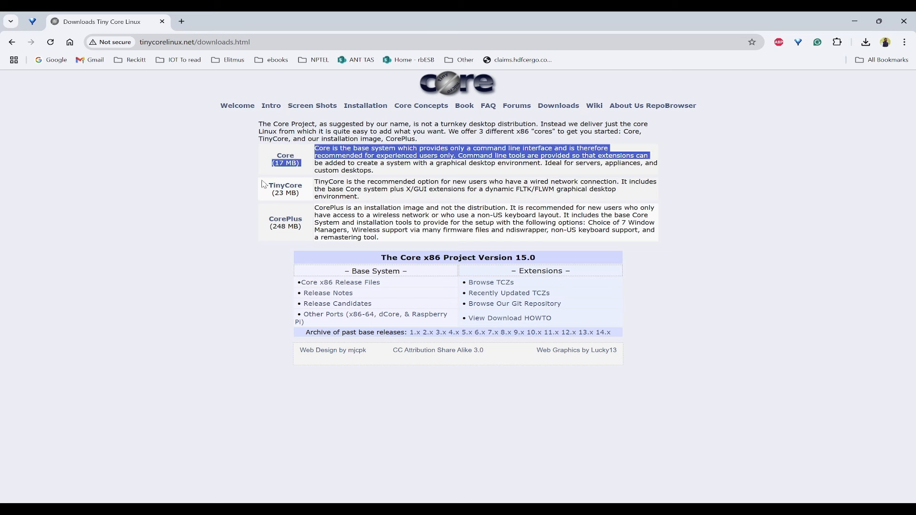
pyautogui.click(690, 206)
pyautogui.click(866, 42)
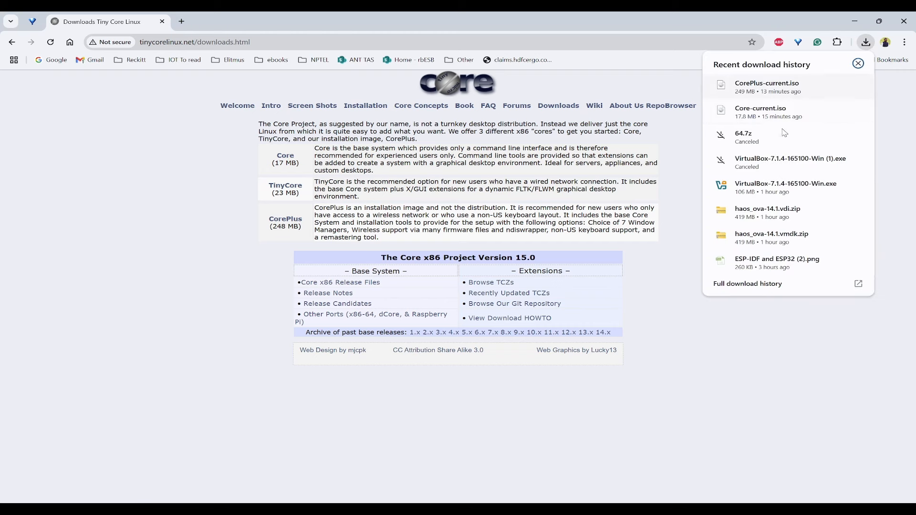
pyautogui.click(638, 335)
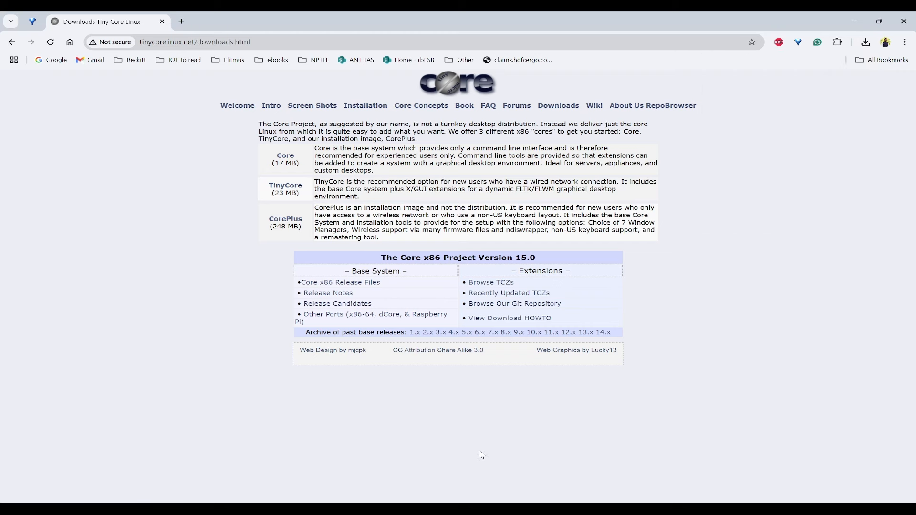
# Step: Switch to Oracle VirtualBox Manager and begin a new virtual machine named tinycore
pyautogui.click(327, 508)
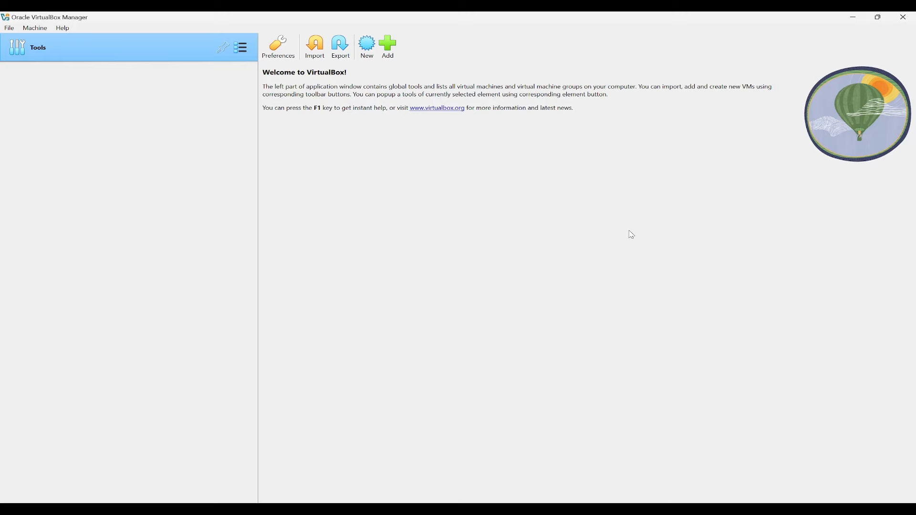
pyautogui.click(367, 48)
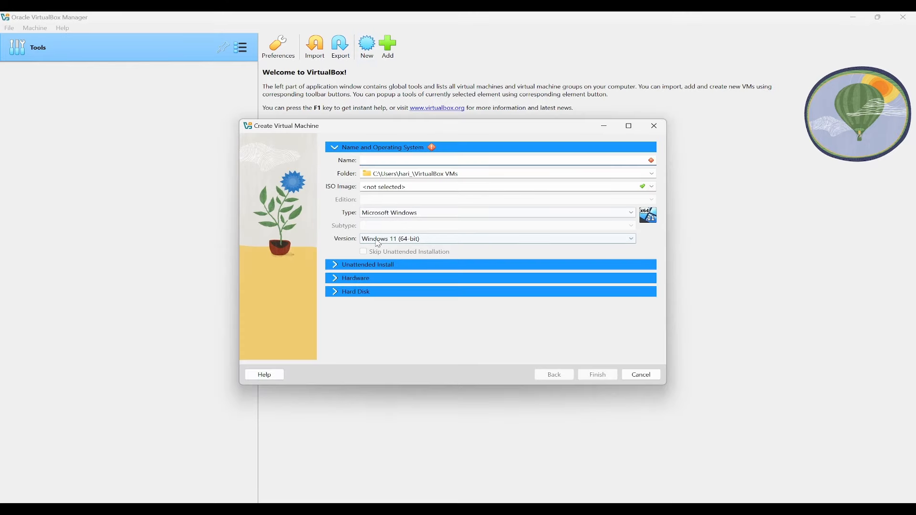
pyautogui.write('tin')
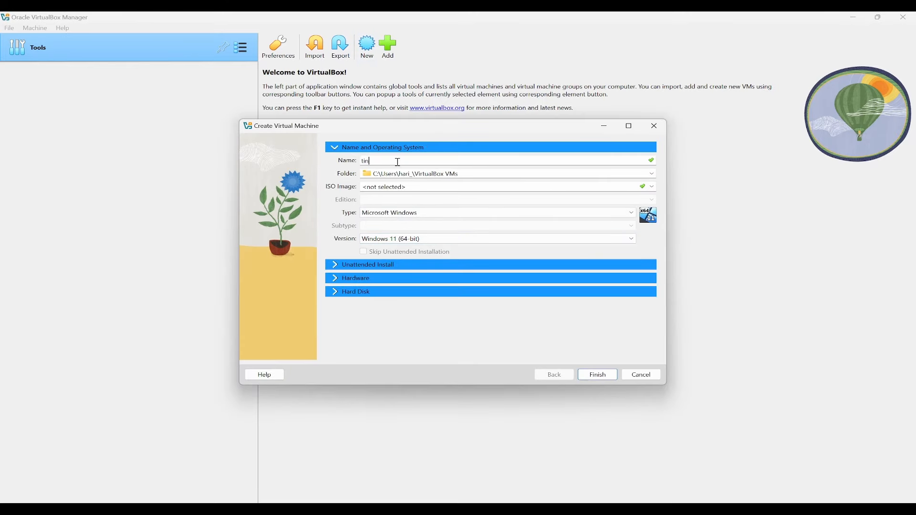
pyautogui.write('ycore')
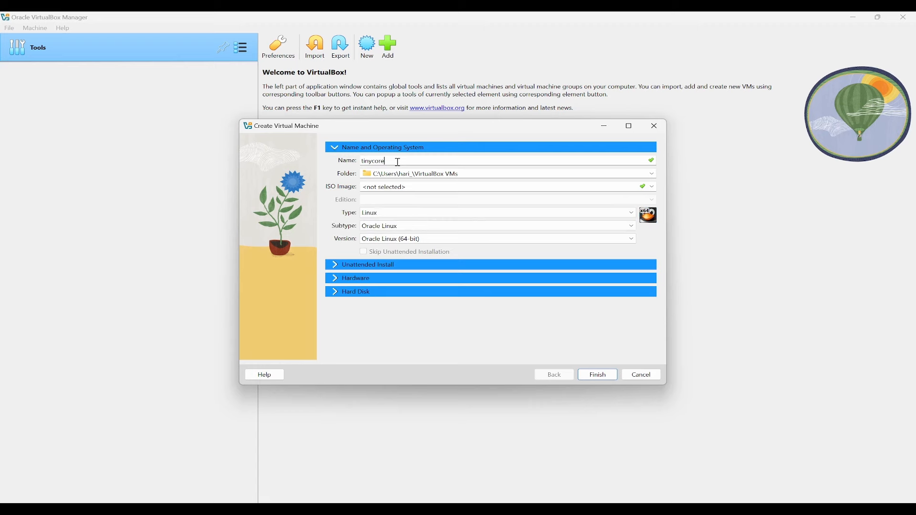
# Step: Choose Core-current.iso from the Downloads folder as the new machine's ISO image
pyautogui.click(652, 187)
pyautogui.click(388, 208)
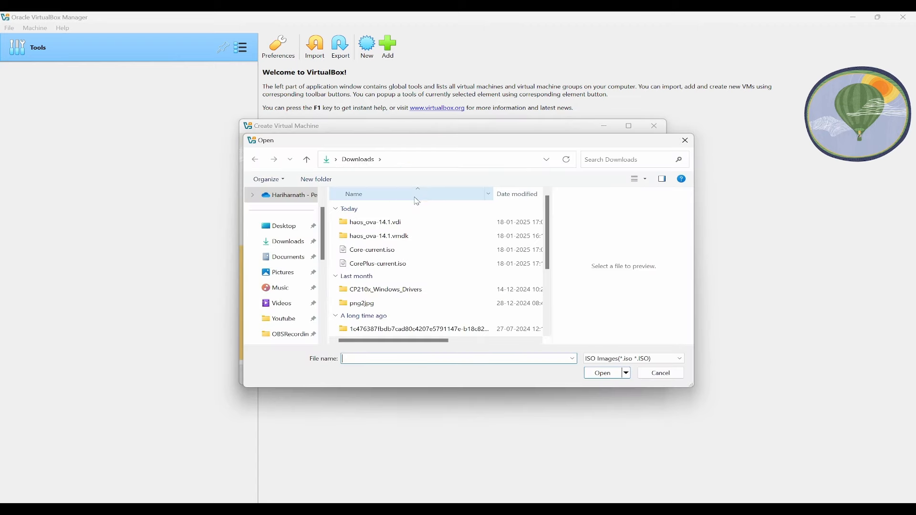
pyautogui.click(382, 251)
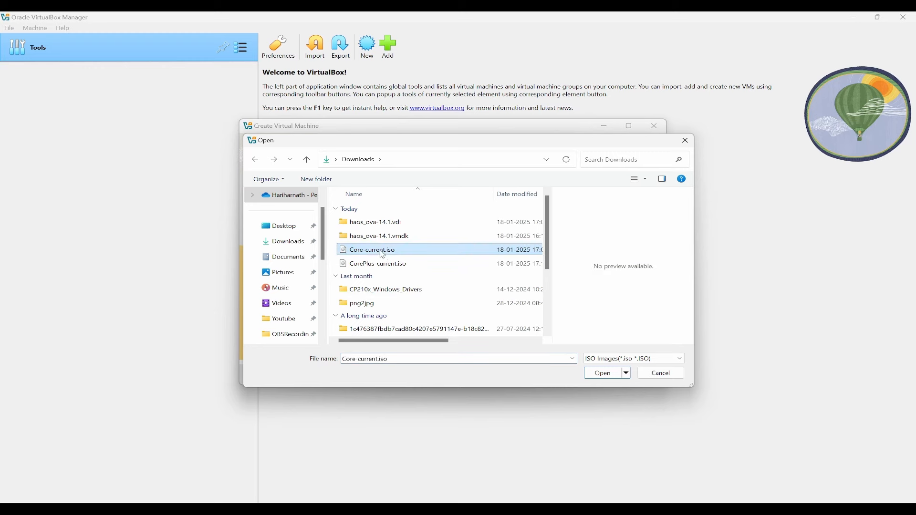
pyautogui.click(603, 374)
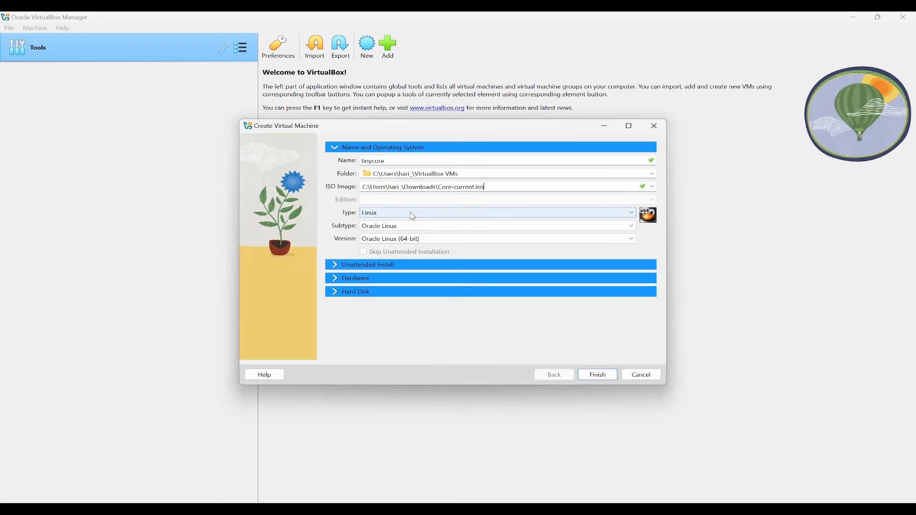
# Step: Set the machine's subtype to Other Linux and its version to Other Linux (32-bit)
pyautogui.click(539, 226)
pyautogui.scroll(-3, 401, 296)
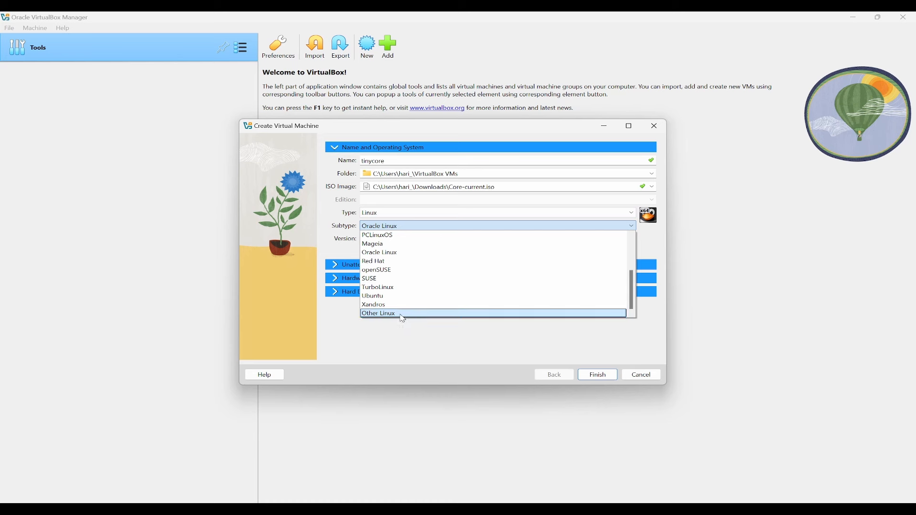
pyautogui.click(401, 315)
pyautogui.click(435, 240)
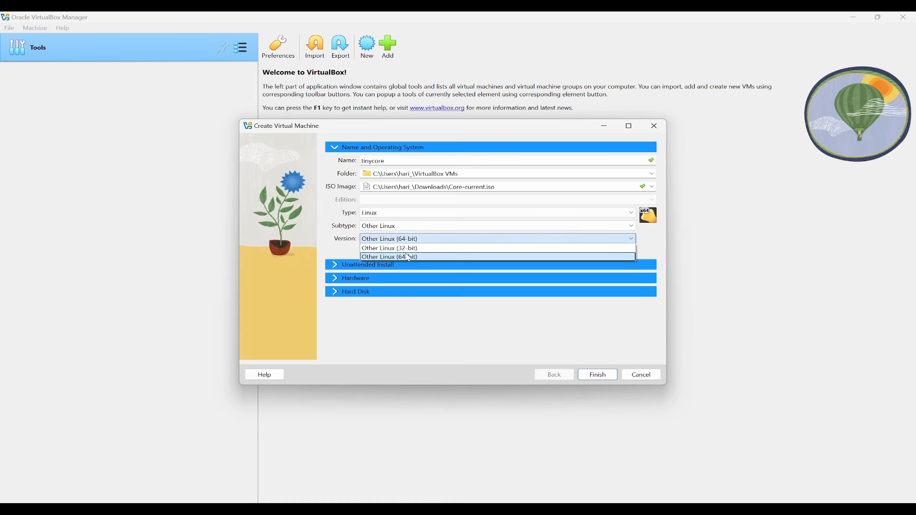
pyautogui.click(414, 250)
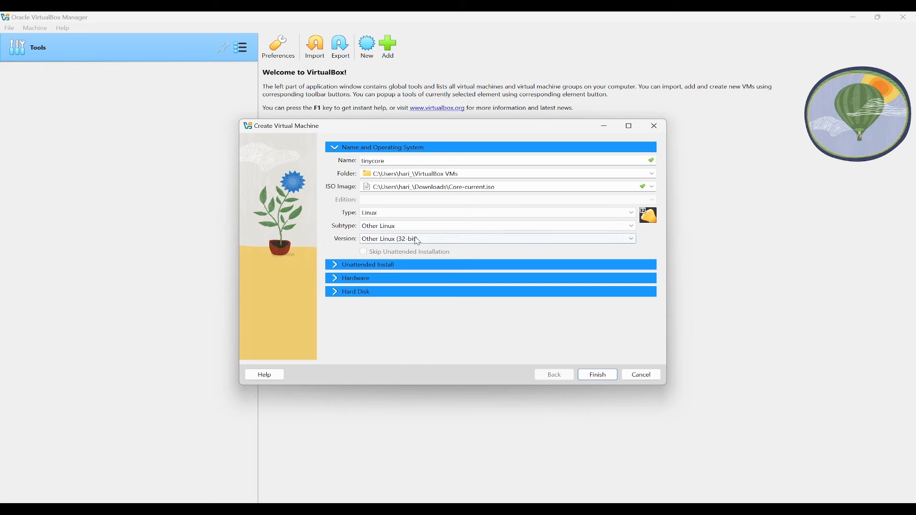
# Step: Set the machine's hardware to 2048 MB of base memory and 2 processors
pyautogui.click(336, 280)
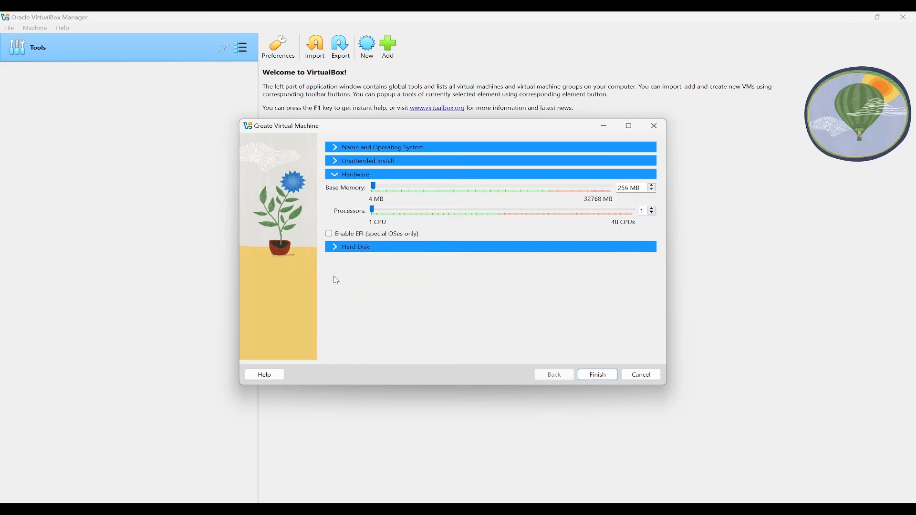
pyautogui.moveTo(373, 187); pyautogui.dragTo(378, 210)
# Step: Set the new virtual hard disk size to 2 GB and finish creating the machine
pyautogui.click(340, 249)
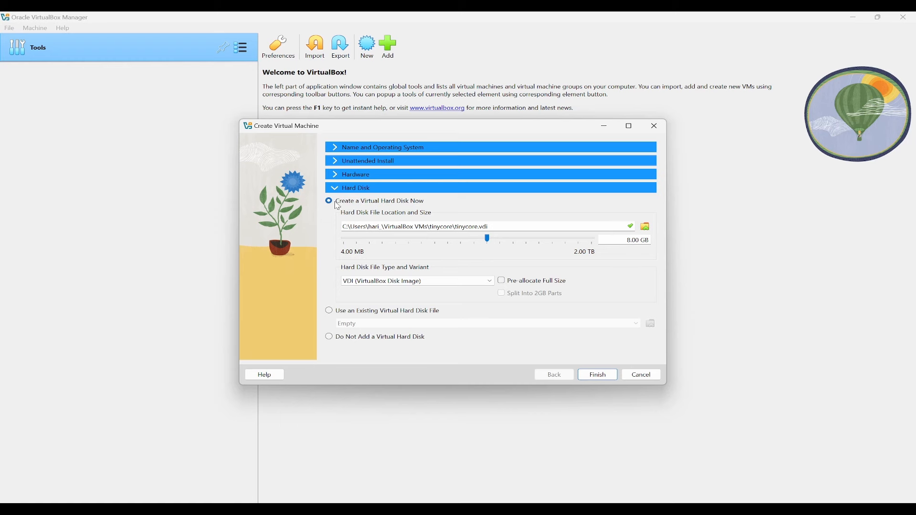
pyautogui.click(630, 241)
pyautogui.press('BackSpace')
pyautogui.write('2')
pyautogui.click(603, 378)
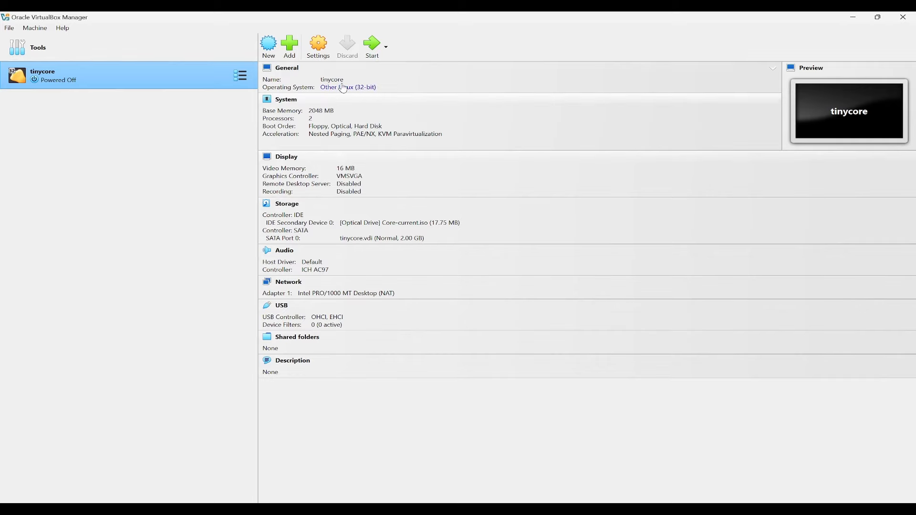
# Step: Attach the tinycore machine's network Adapter 1 to Bridged Adapter, save the settings and start the machine
pyautogui.click(319, 48)
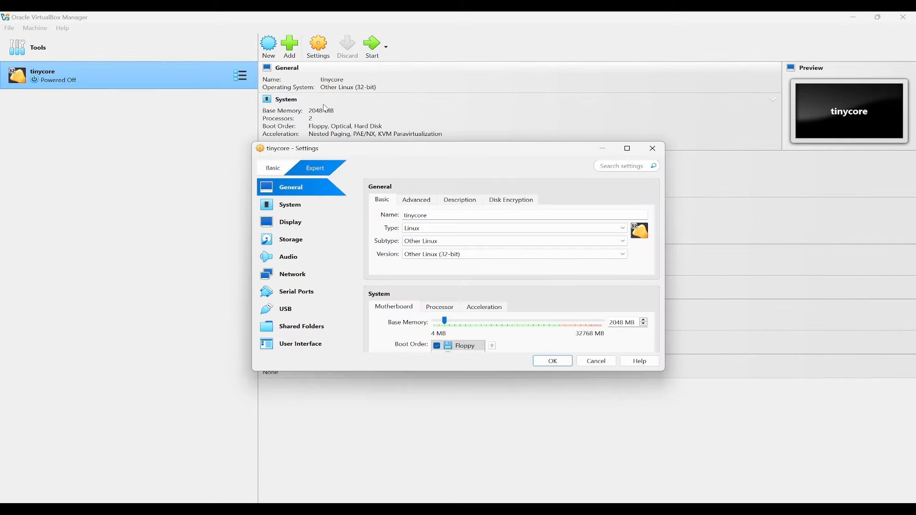
pyautogui.click(304, 276)
pyautogui.click(491, 227)
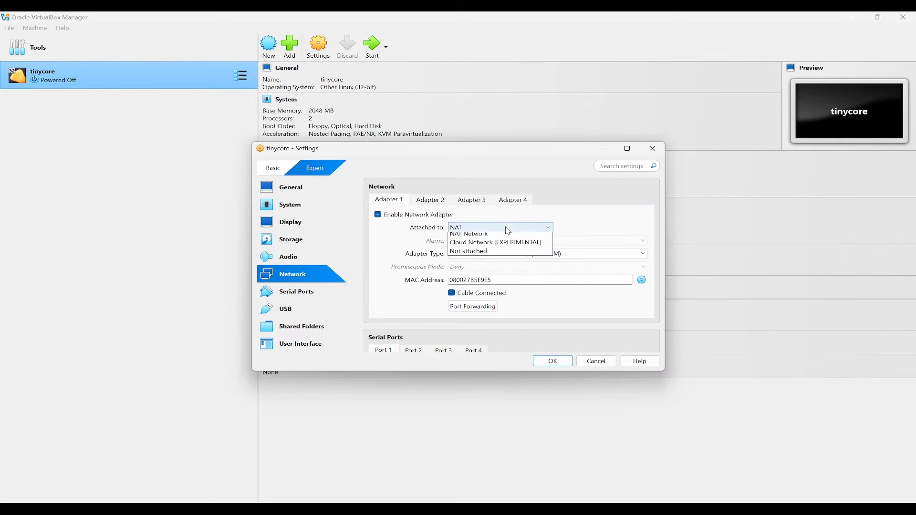
pyautogui.click(492, 246)
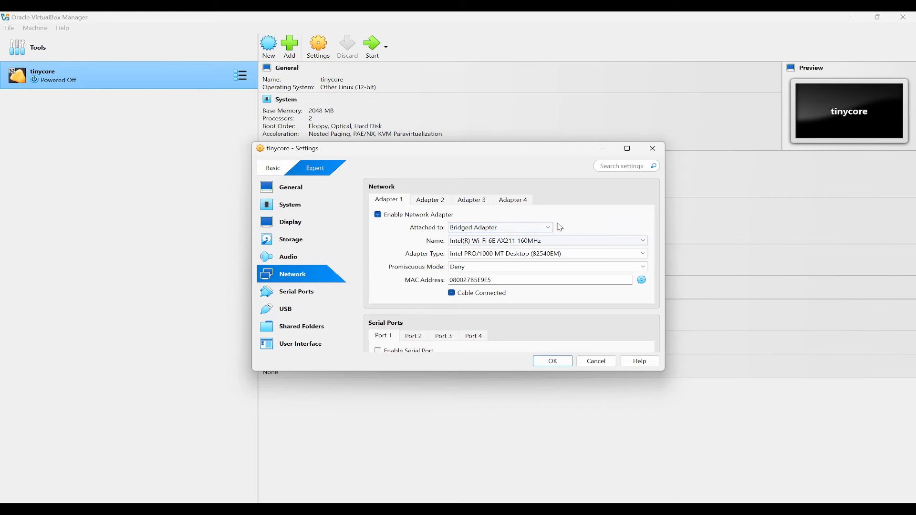
pyautogui.click(553, 361)
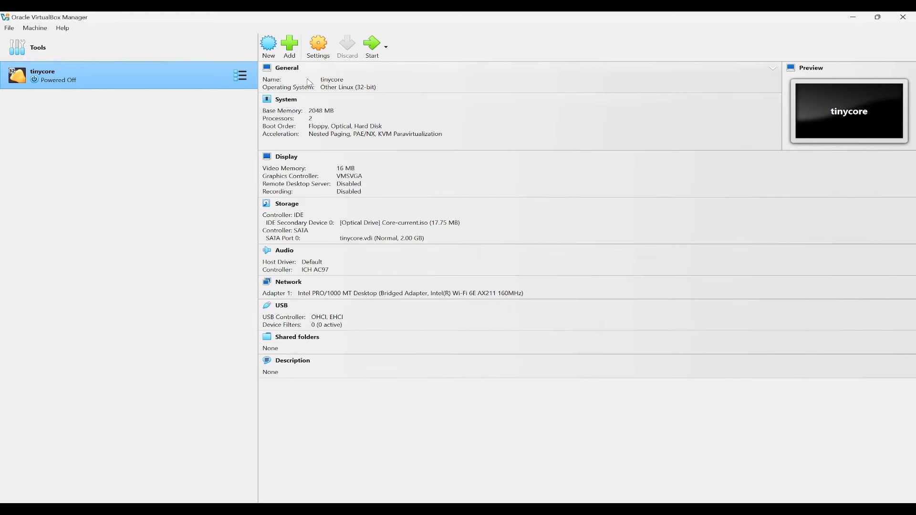
pyautogui.click(376, 47)
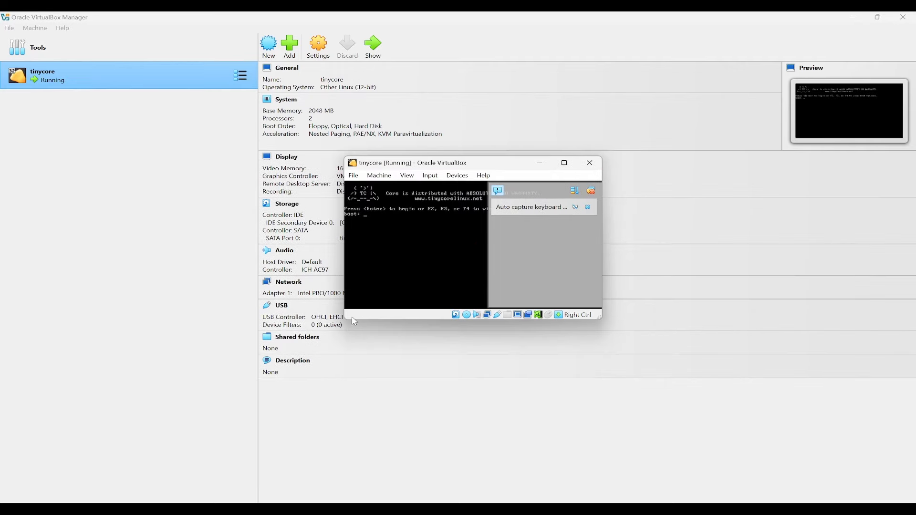
# Step: Maximize the running tinycore machine's window and boot Core Linux with the default option from its boot prompt
pyautogui.moveTo(344, 321); pyautogui.dragTo(316, 347)
pyautogui.click(564, 163)
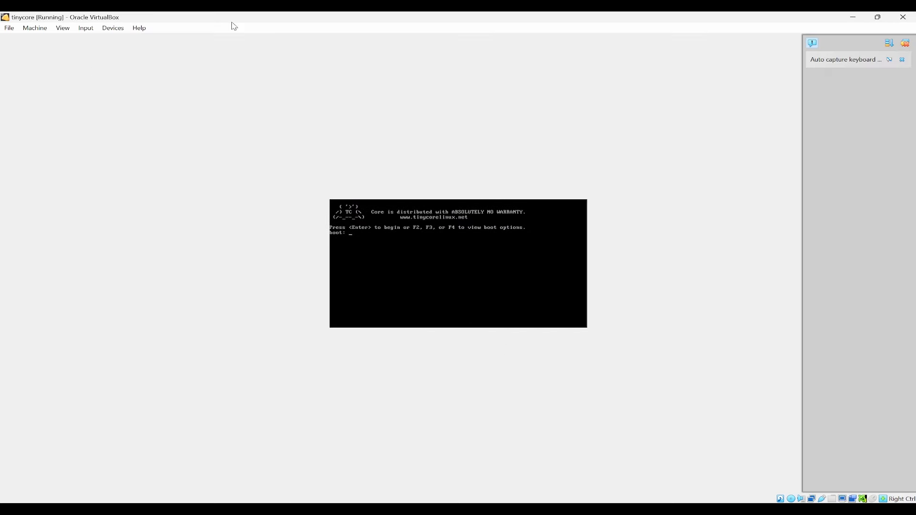
pyautogui.click(390, 240)
pyautogui.press('Return')
pyautogui.press('Return')
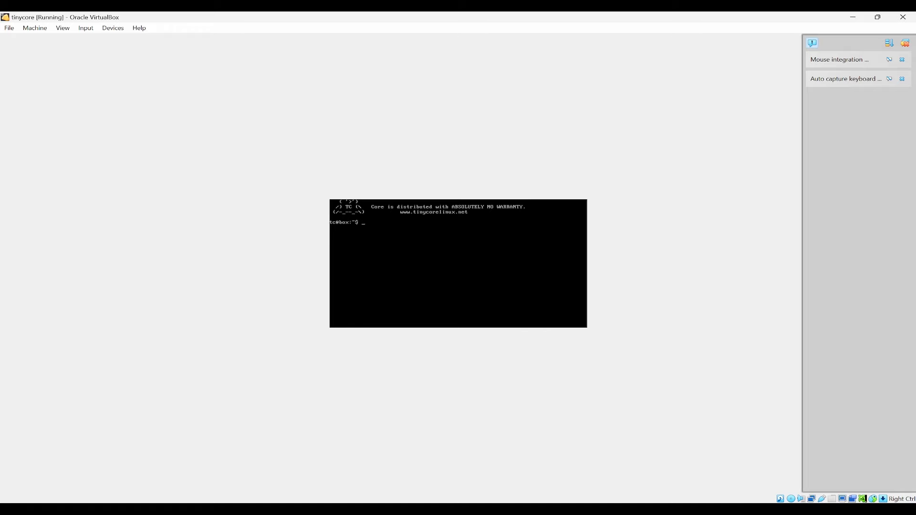
# Step: Run the help command in the Tiny Core shell to list the built-in commands
pyautogui.write('help')
pyautogui.press('Return')
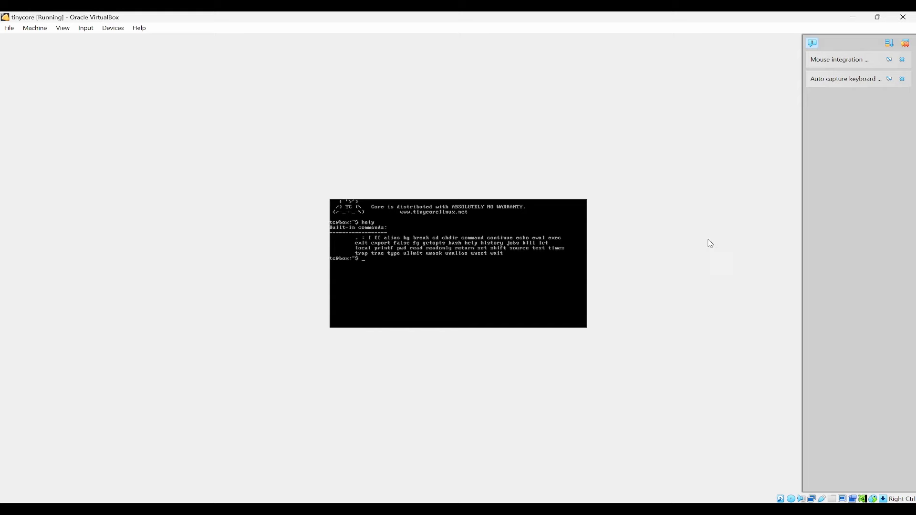
# Step: Close the running tinycore virtual machine by powering it off
pyautogui.click(9, 28)
pyautogui.click(30, 73)
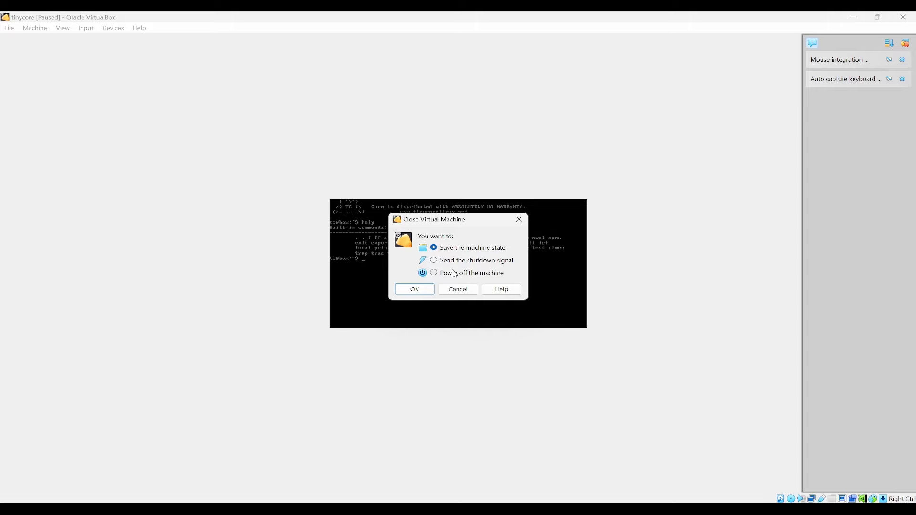
pyautogui.click(452, 273)
pyautogui.click(416, 289)
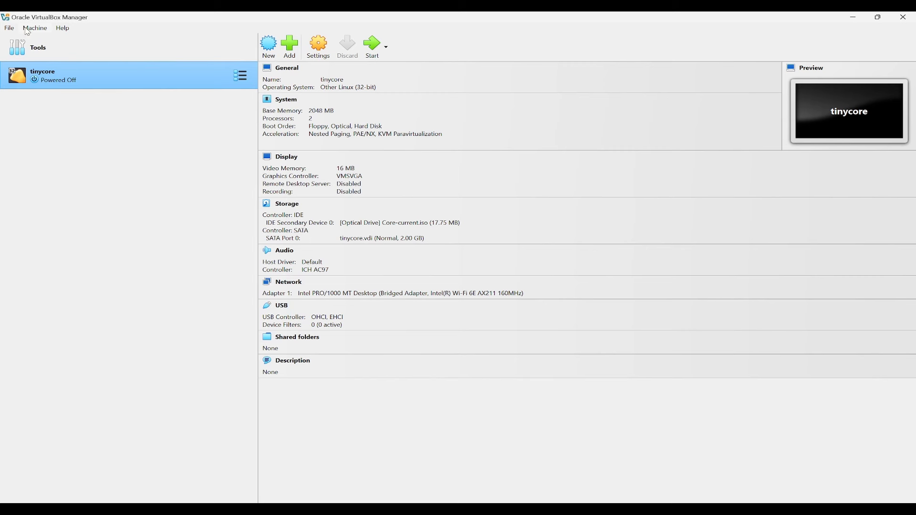
# Step: Remove the powered-off tinycore machine from the machine list and delete all its files
pyautogui.click(45, 28)
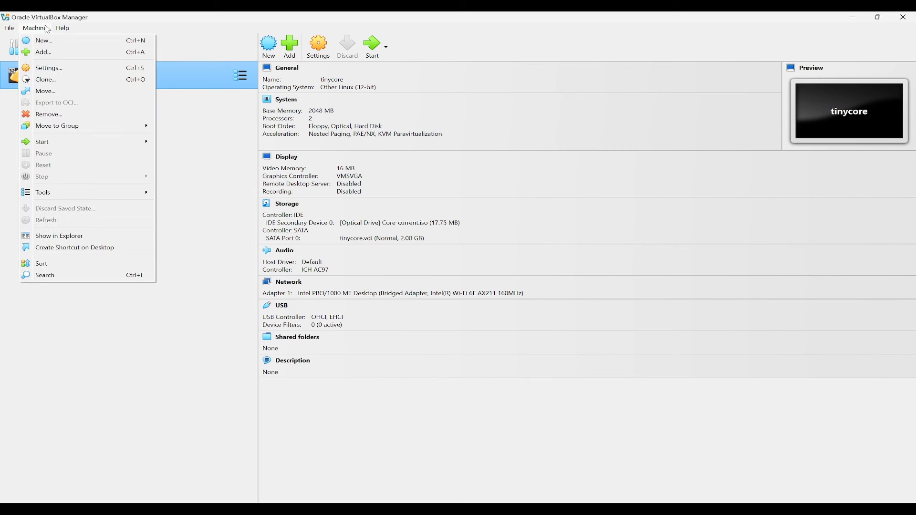
pyautogui.click(79, 115)
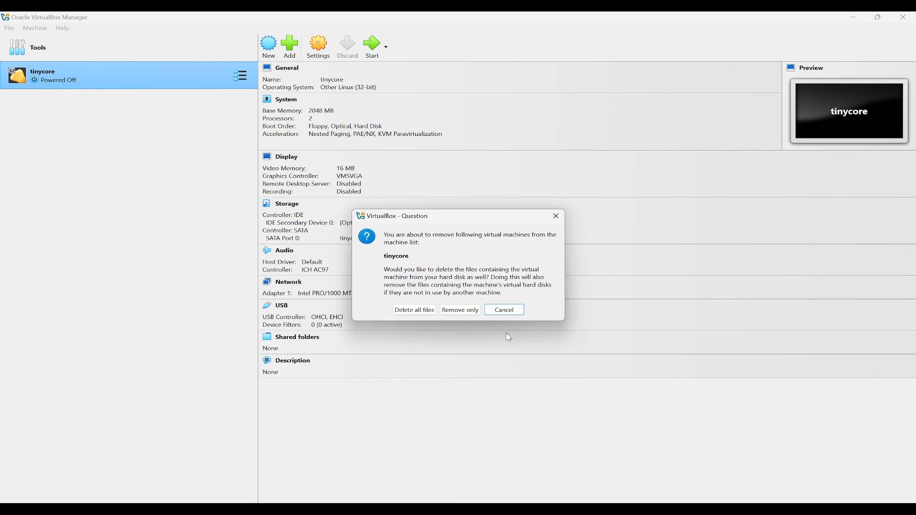
pyautogui.click(414, 310)
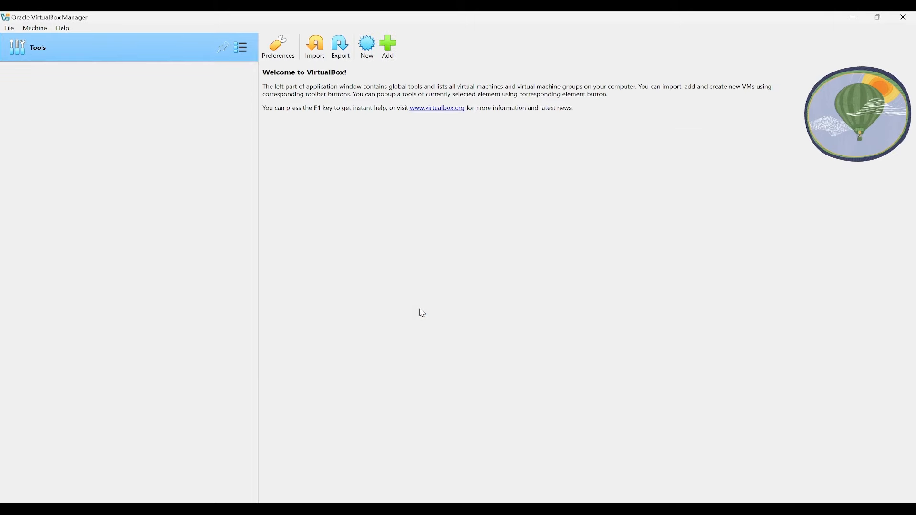